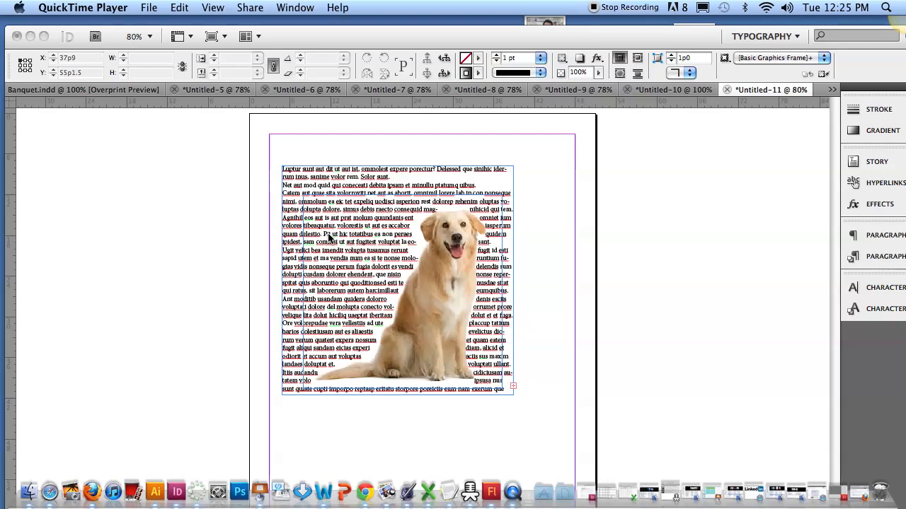
Step: Switch to InDesign and create a one-page Letter print document with facing pages and 3p0 margins
{"action": "left_click", "coordinate": [329, 44]}
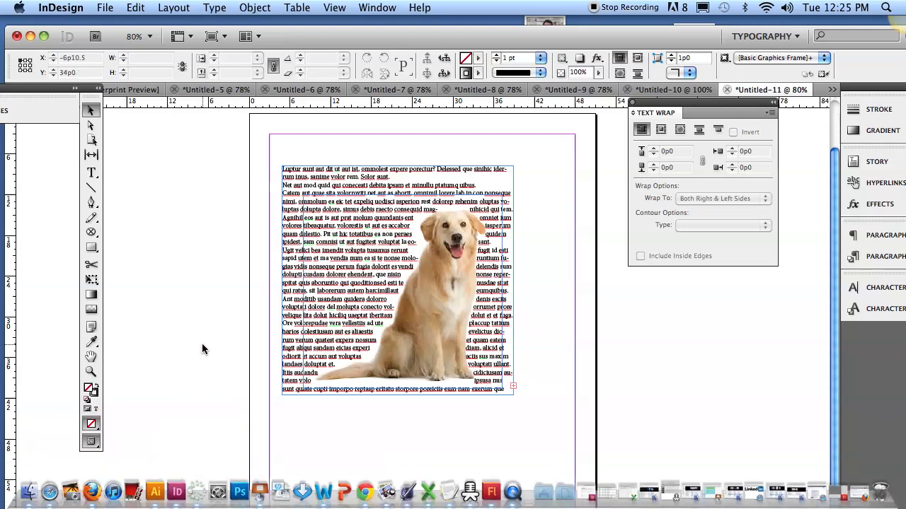
{"action": "left_click", "coordinate": [112, 10]}
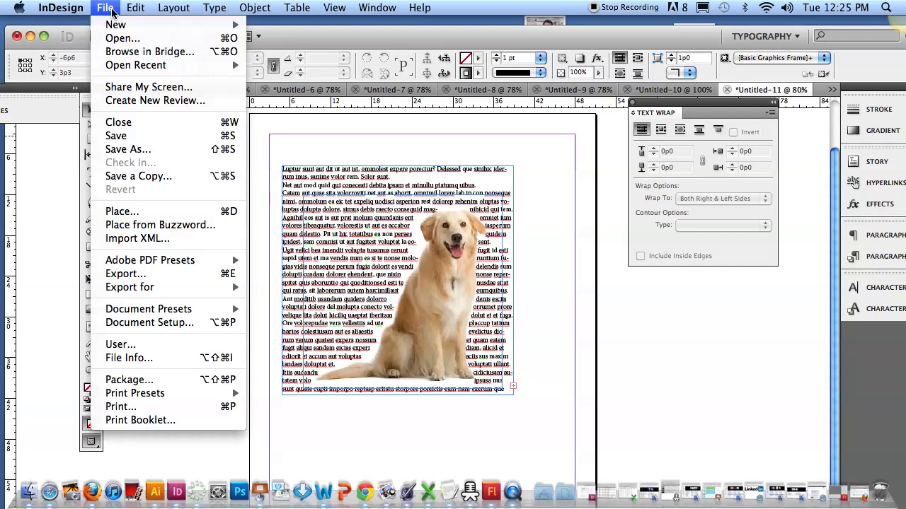
{"action": "mouse_move", "coordinate": [141, 24]}
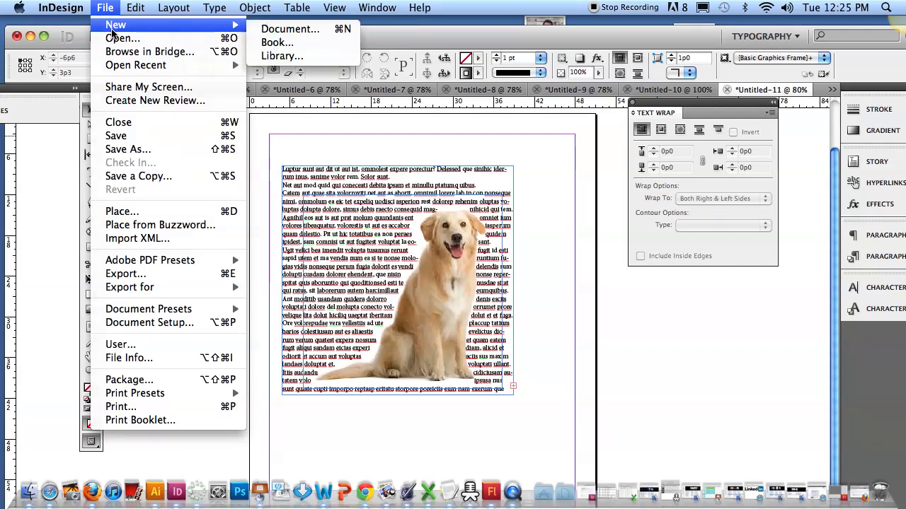
{"action": "left_click", "coordinate": [272, 31]}
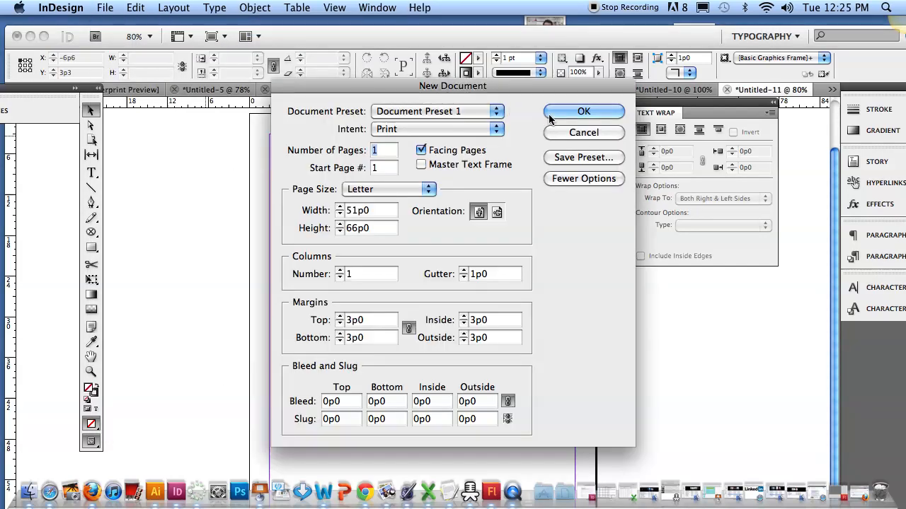
{"action": "left_click", "coordinate": [585, 56]}
Step: Draw a text frame about 44p wide and 28p6 tall from the page's left margin and fill it with placeholder text
{"action": "left_click", "coordinate": [92, 173]}
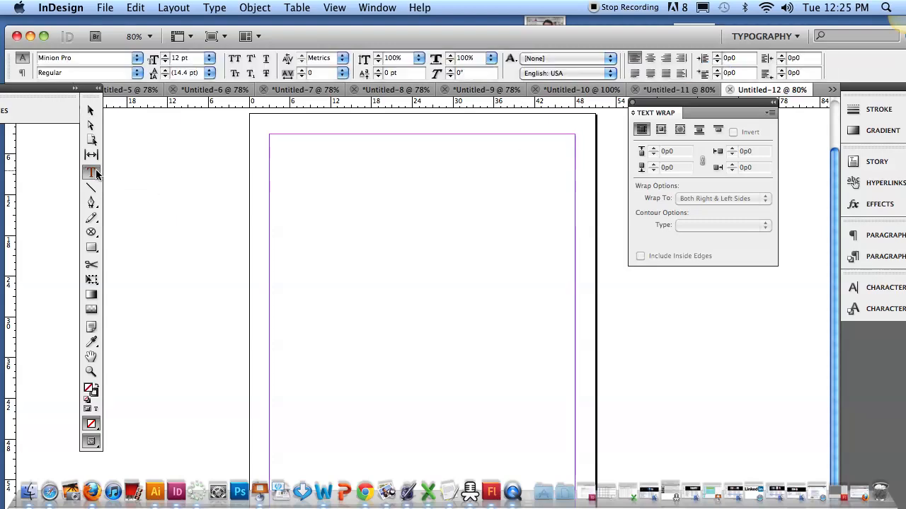
{"action": "left_click_drag", "start_coordinate": [268, 199], "coordinate": [569, 392]}
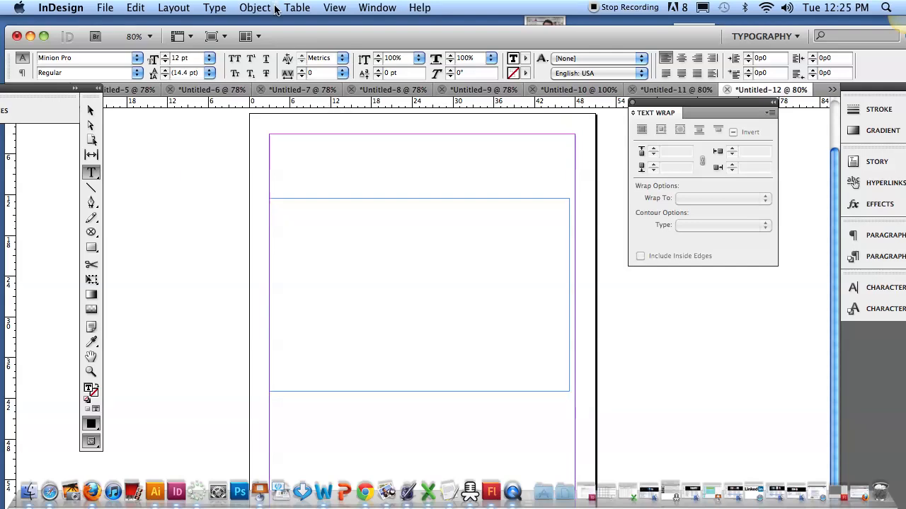
{"action": "left_click", "coordinate": [215, 8]}
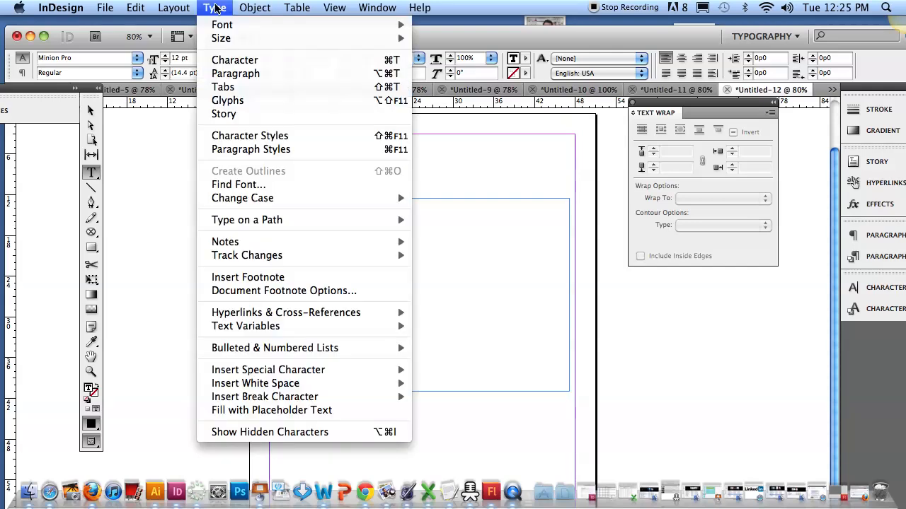
{"action": "left_click", "coordinate": [280, 411]}
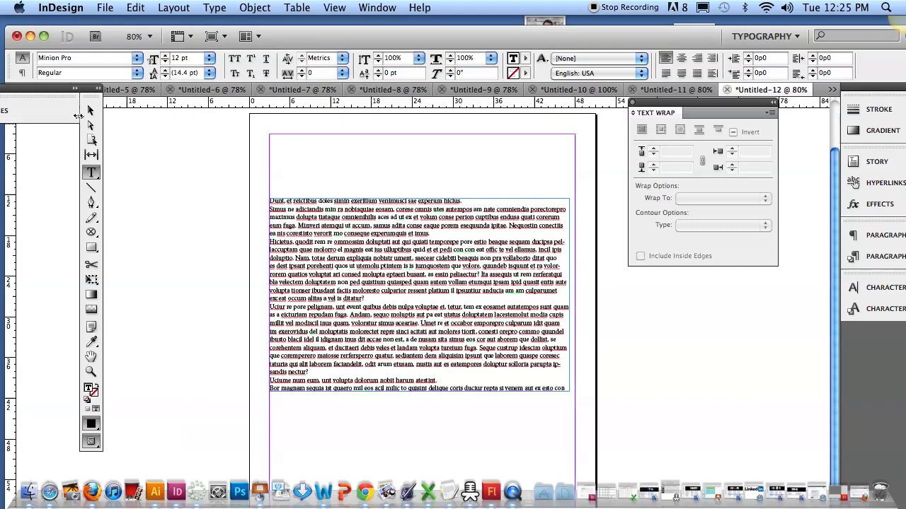
Step: Narrow the text frame to about 25p0 wide by pulling in its right edge, and deselect it
{"action": "left_click", "coordinate": [90, 111]}
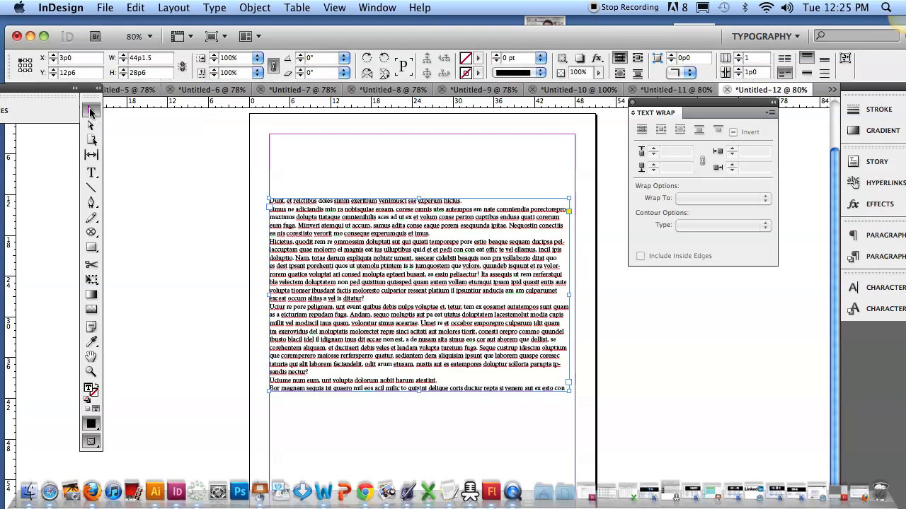
{"action": "left_click_drag", "start_coordinate": [569, 293], "coordinate": [439, 293]}
{"action": "left_click", "coordinate": [500, 291]}
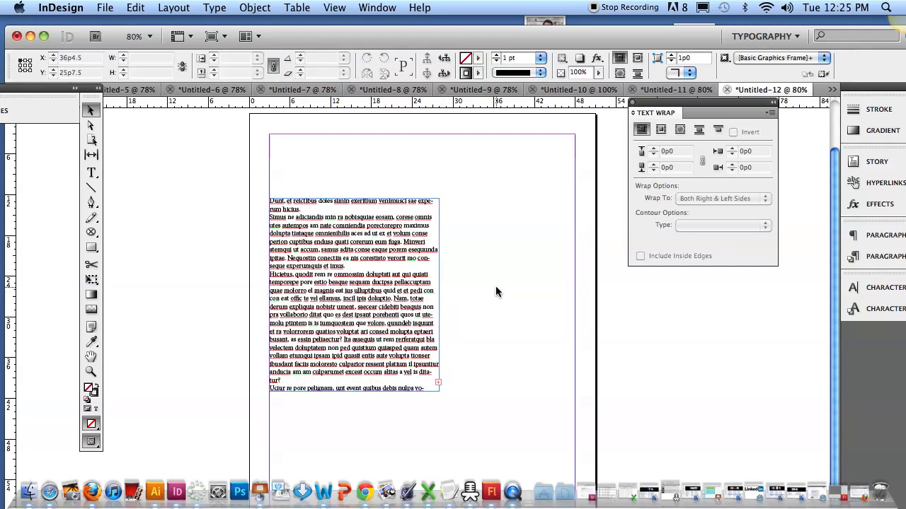
Step: Switch to Firefox to view the source image Dog-GR.jpg, and return to the InDesign document
{"action": "left_click", "coordinate": [85, 481]}
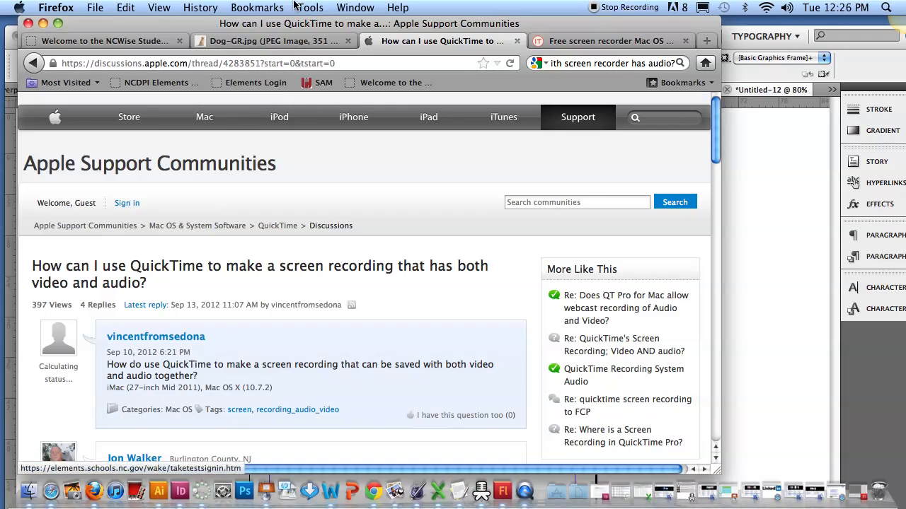
{"action": "left_click", "coordinate": [275, 41]}
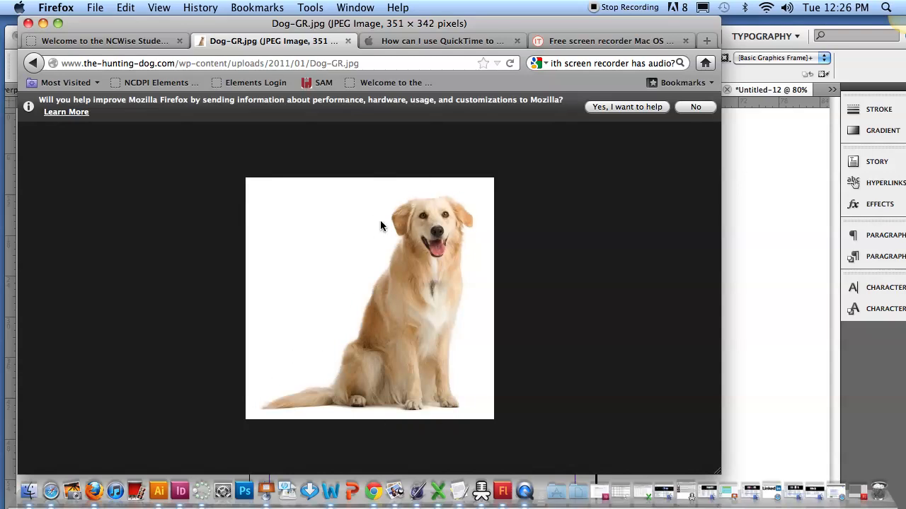
{"action": "left_click", "coordinate": [44, 23]}
{"action": "left_click", "coordinate": [466, 179]}
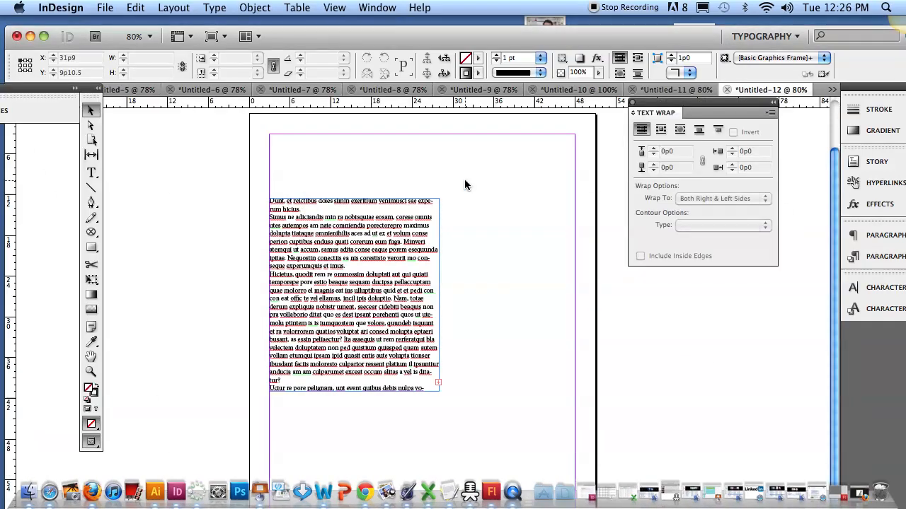
Step: Place Dog.jpg from the Desktop beside the text frame, about 29p3 wide and 28p6 tall
{"action": "key", "text": "super+d"}
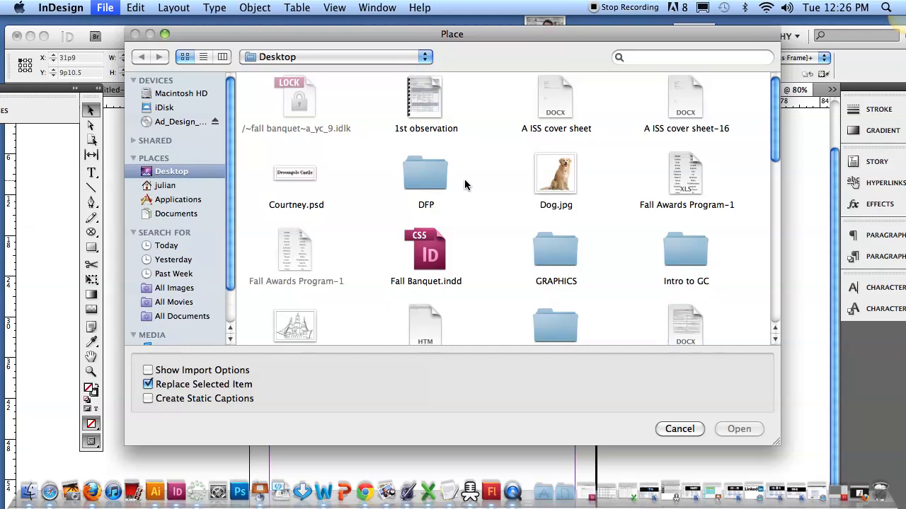
{"action": "left_click", "coordinate": [560, 180]}
{"action": "left_click", "coordinate": [717, 434]}
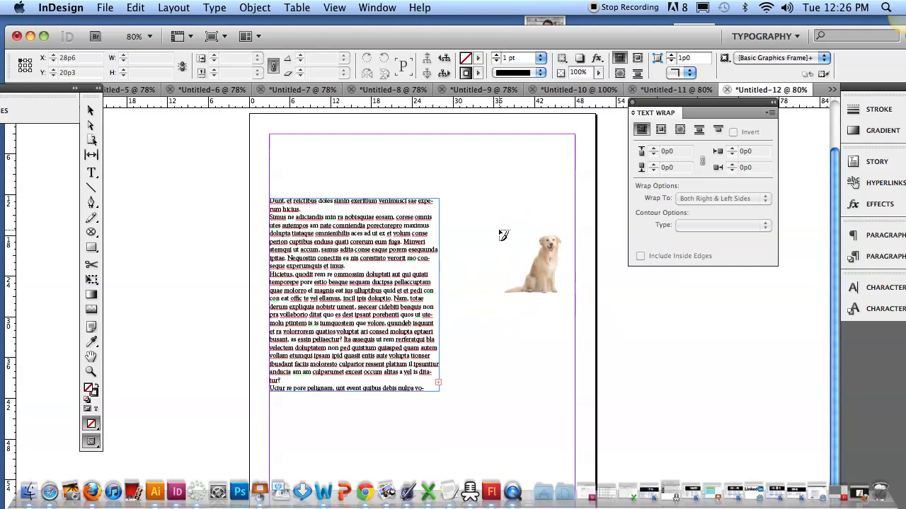
{"action": "left_click", "coordinate": [468, 192]}
{"action": "left_click_drag", "start_coordinate": [601, 307], "coordinate": [593, 313]}
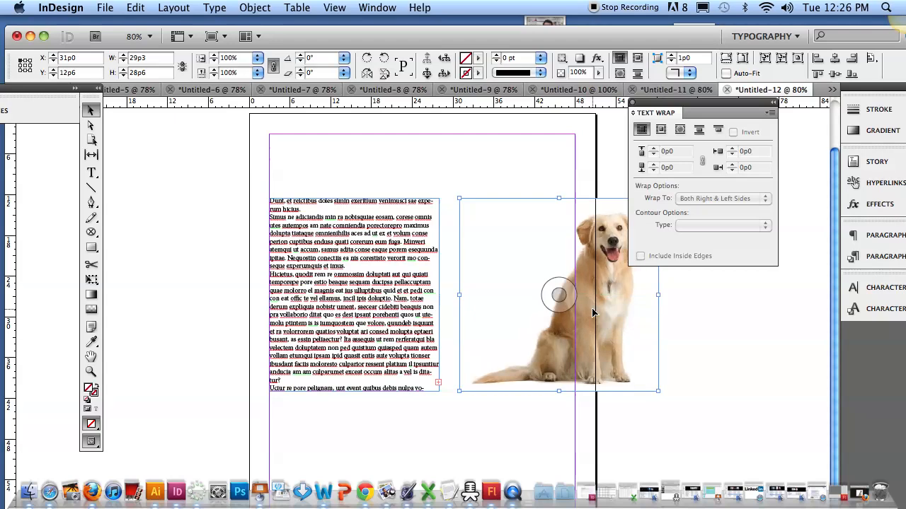
{"action": "left_click", "coordinate": [562, 191]}
Step: Bring up the Text Wrap settings and set the dog picture to wrap around object shape
{"action": "left_click", "coordinate": [630, 103]}
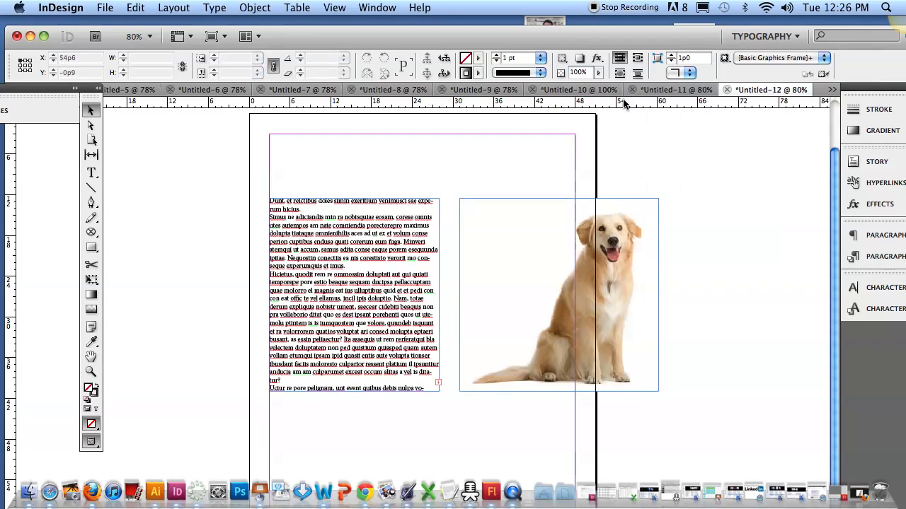
{"action": "left_click", "coordinate": [394, 5]}
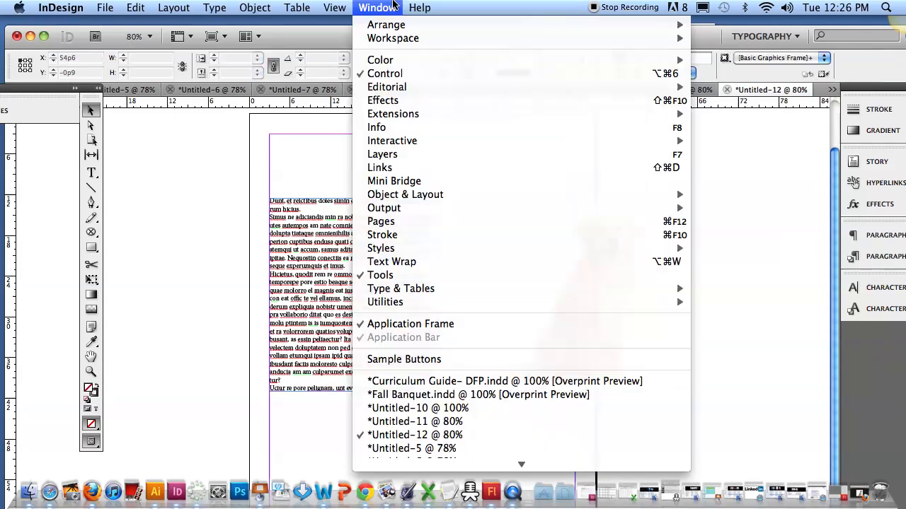
{"action": "left_click", "coordinate": [401, 263]}
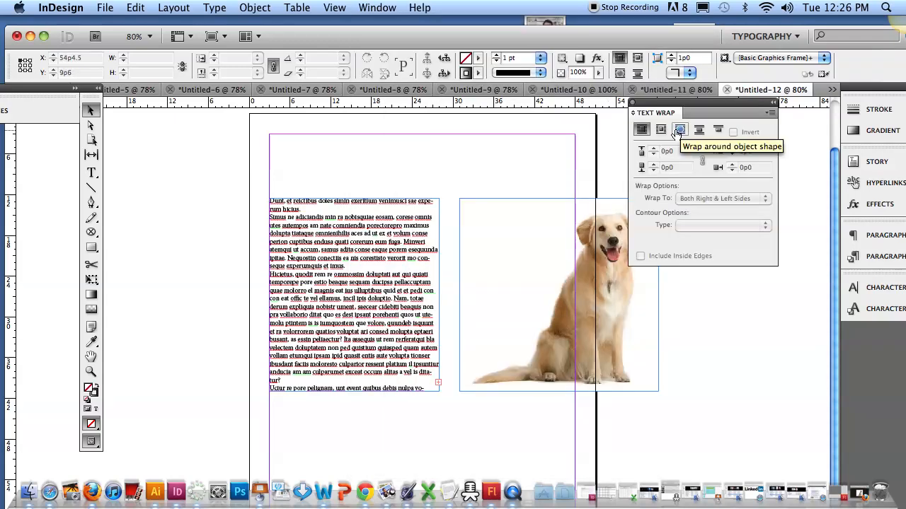
{"action": "left_click", "coordinate": [602, 223]}
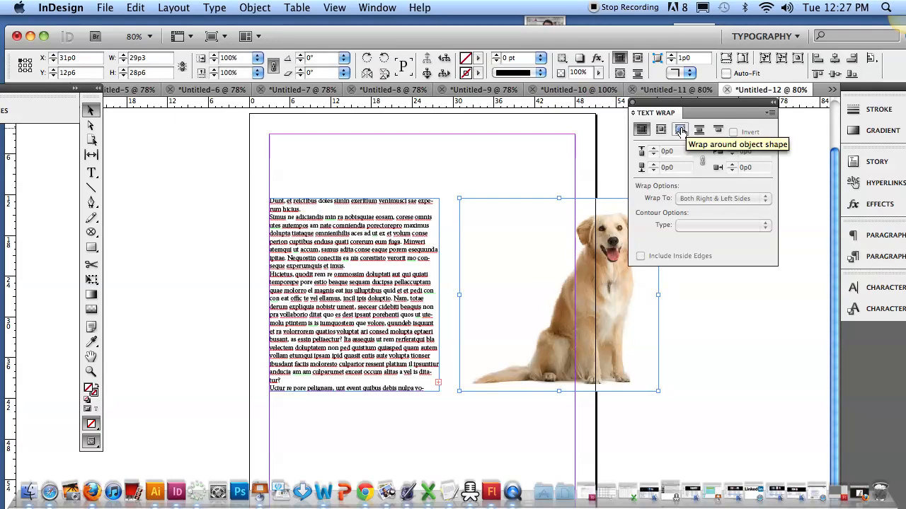
{"action": "left_click", "coordinate": [680, 131]}
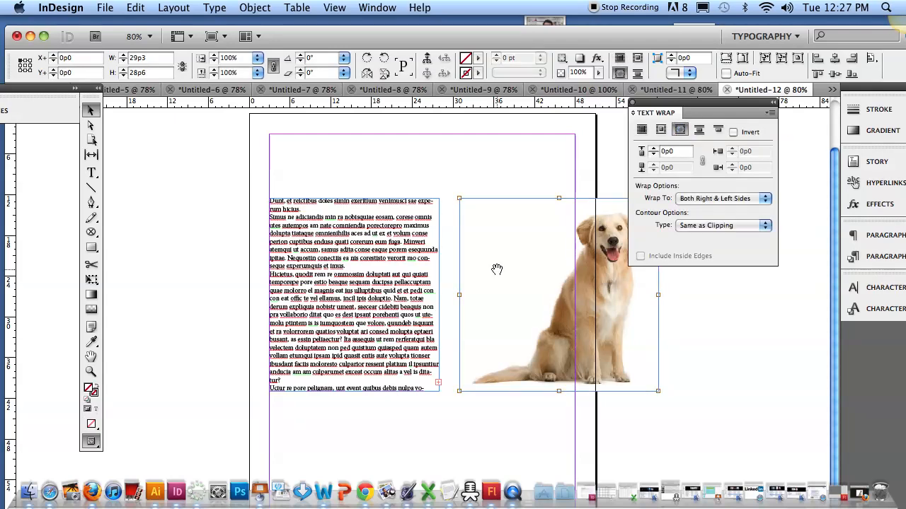
{"action": "left_click", "coordinate": [508, 228]}
{"action": "left_click", "coordinate": [482, 148]}
Step: Apply a Detect Edges clipping path to the dog picture with threshold 16 and tolerance 2
{"action": "left_click", "coordinate": [501, 199]}
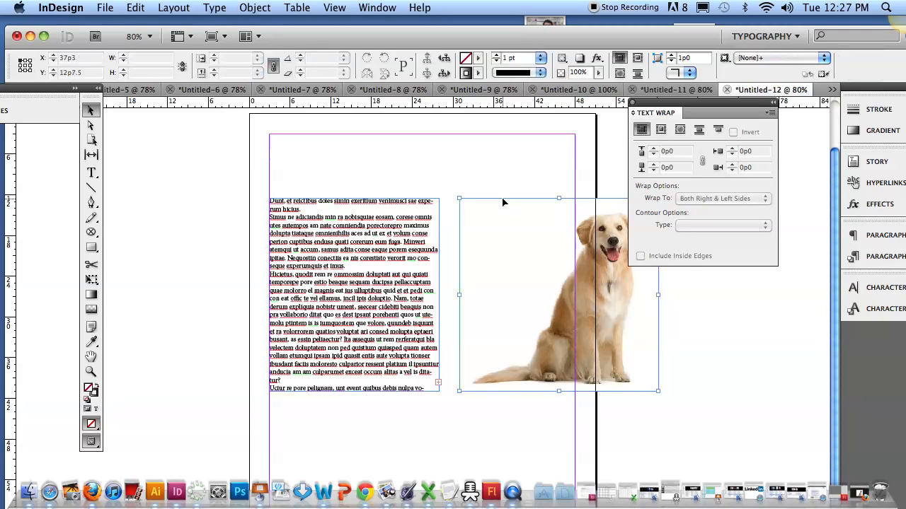
{"action": "left_click", "coordinate": [254, 7]}
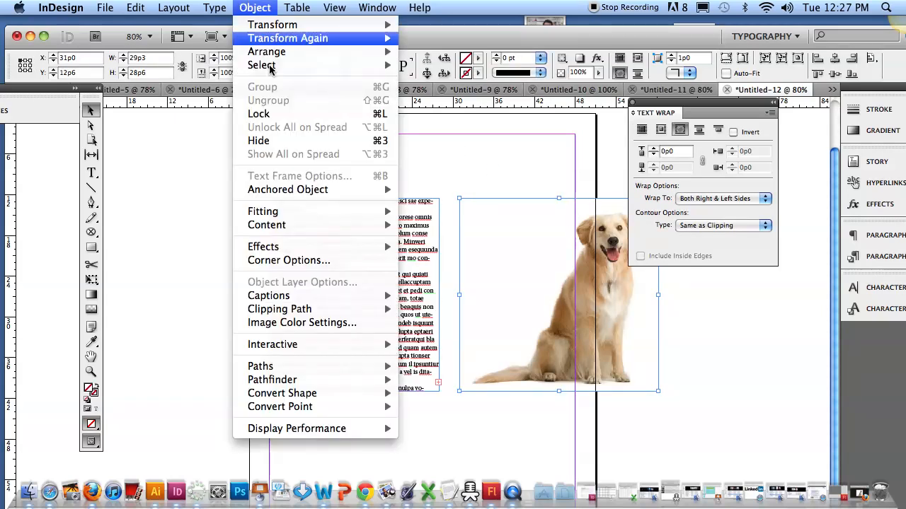
{"action": "mouse_move", "coordinate": [304, 311]}
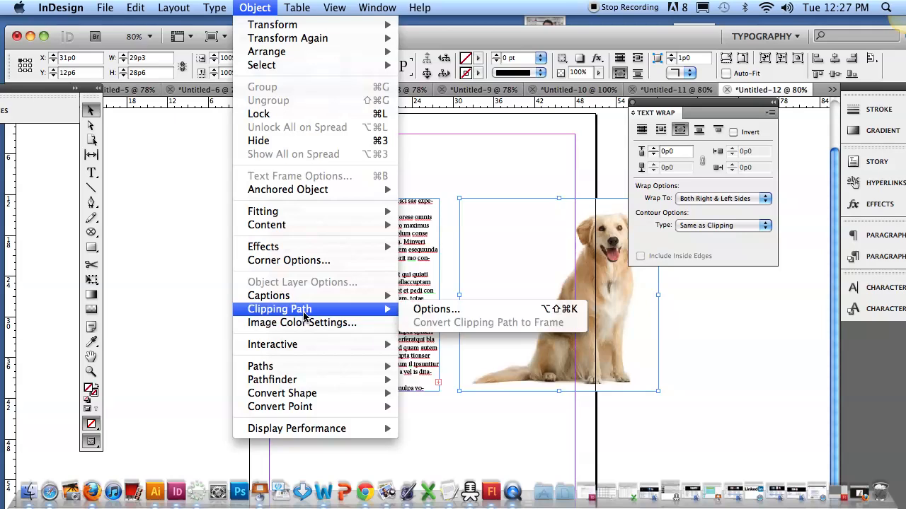
{"action": "left_click", "coordinate": [460, 309]}
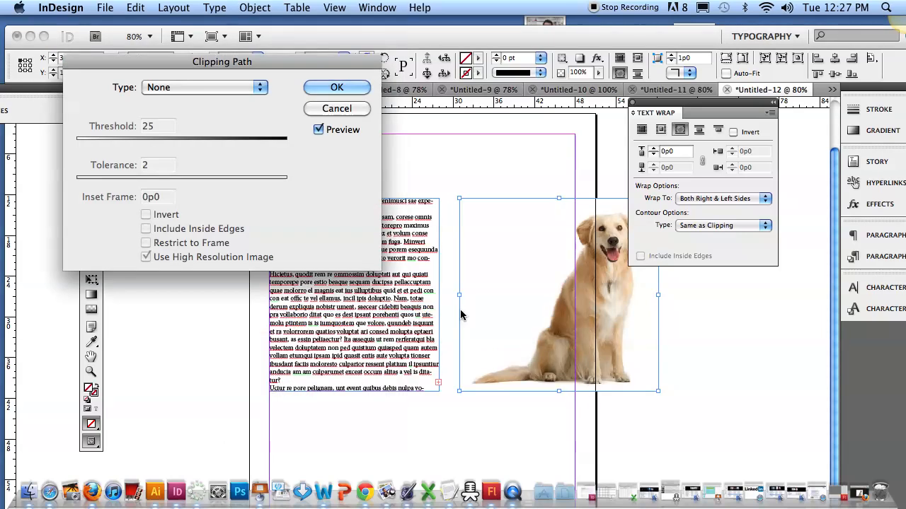
{"action": "left_click", "coordinate": [254, 87]}
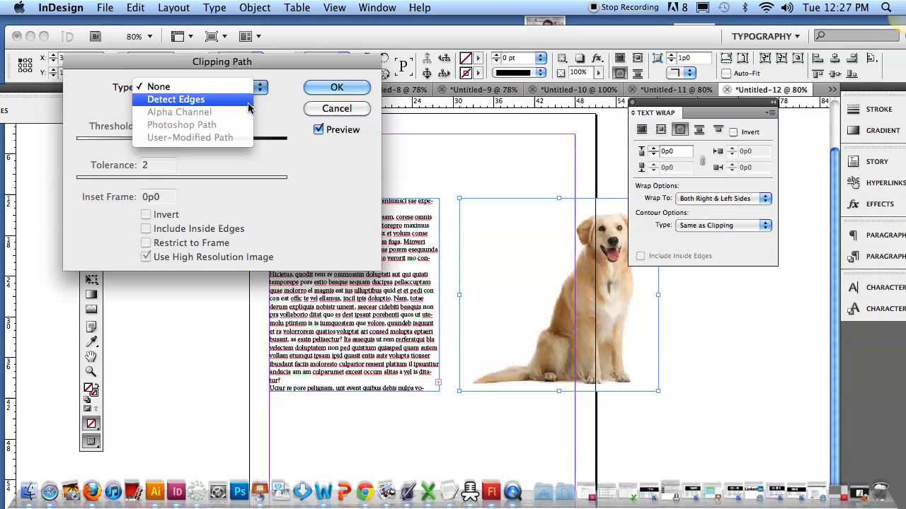
{"action": "left_click", "coordinate": [249, 100]}
{"action": "left_click", "coordinate": [318, 130]}
{"action": "left_click", "coordinate": [318, 130]}
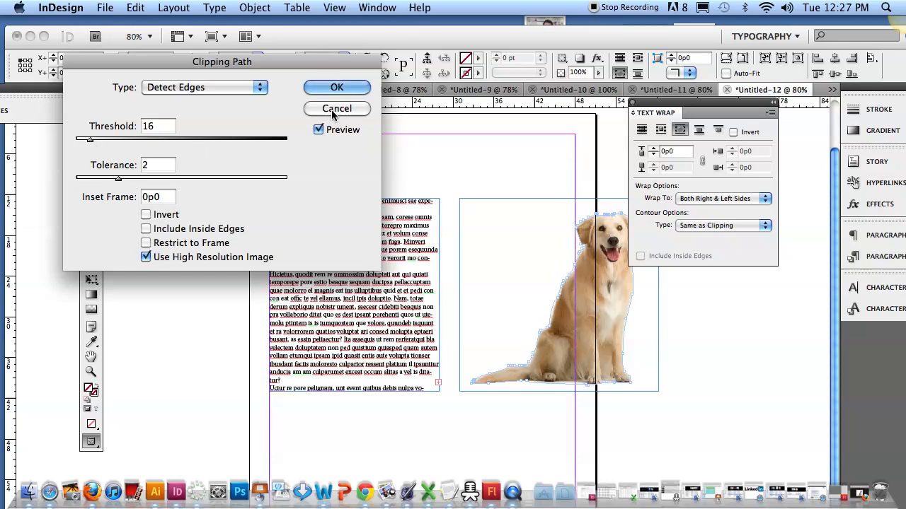
{"action": "left_click", "coordinate": [337, 88]}
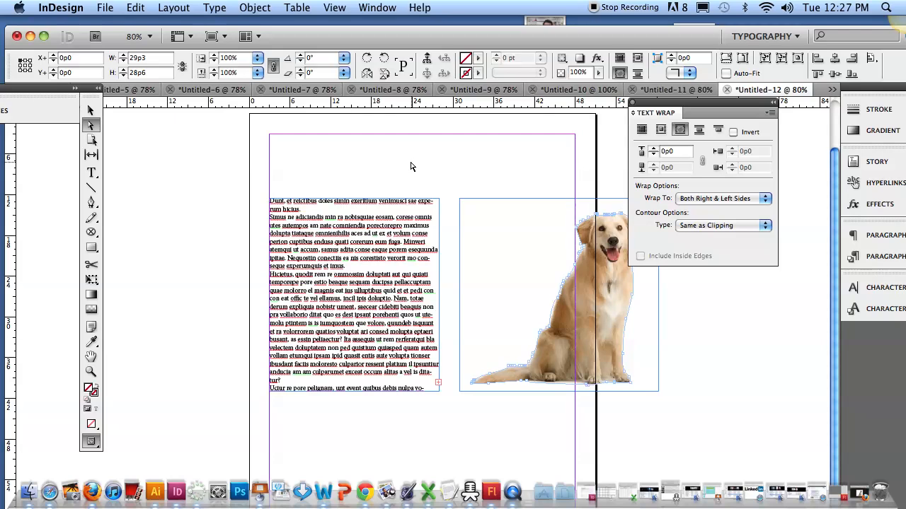
Step: Move the text frame over the dog picture, to about X 27p9, Y 11p7.5
{"action": "left_click", "coordinate": [90, 110]}
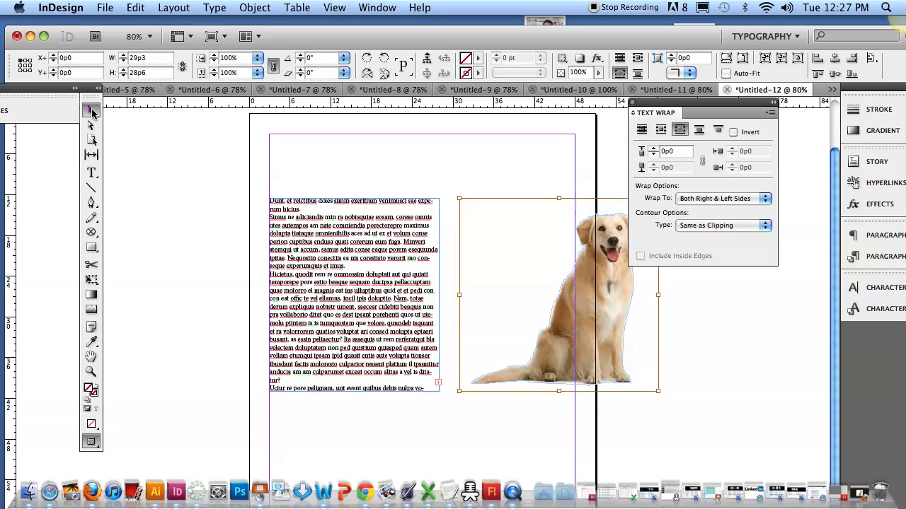
{"action": "left_click", "coordinate": [376, 173]}
{"action": "left_click", "coordinate": [362, 237]}
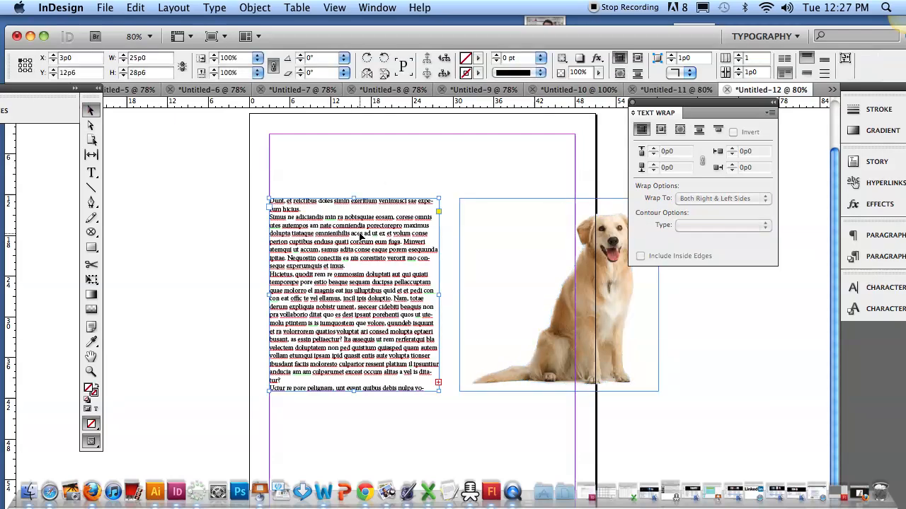
{"action": "left_click_drag", "start_coordinate": [359, 249], "coordinate": [518, 248]}
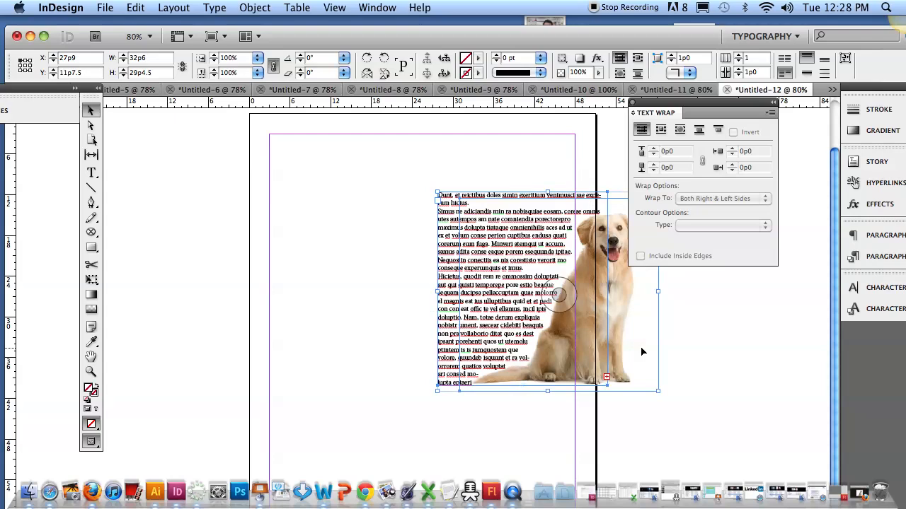
Step: Move the text frame and dog picture together inside the page margins, to about X 6p6, Y 7p9
{"action": "left_click", "coordinate": [605, 291], "text": "shift"}
{"action": "left_click_drag", "start_coordinate": [605, 290], "coordinate": [463, 264]}
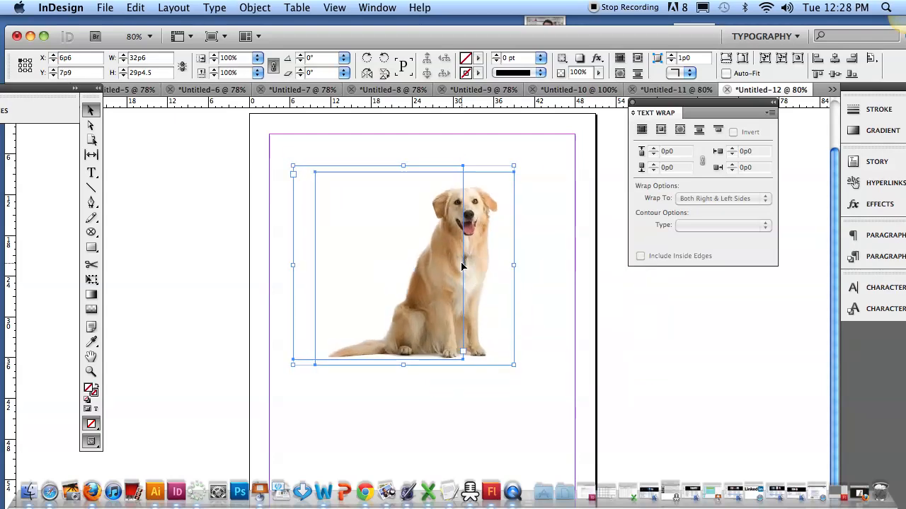
{"action": "left_click", "coordinate": [393, 145]}
Step: Enlarge the text frame around the dog to about 41p10.5 wide and 33p3 tall
{"action": "left_click", "coordinate": [306, 210]}
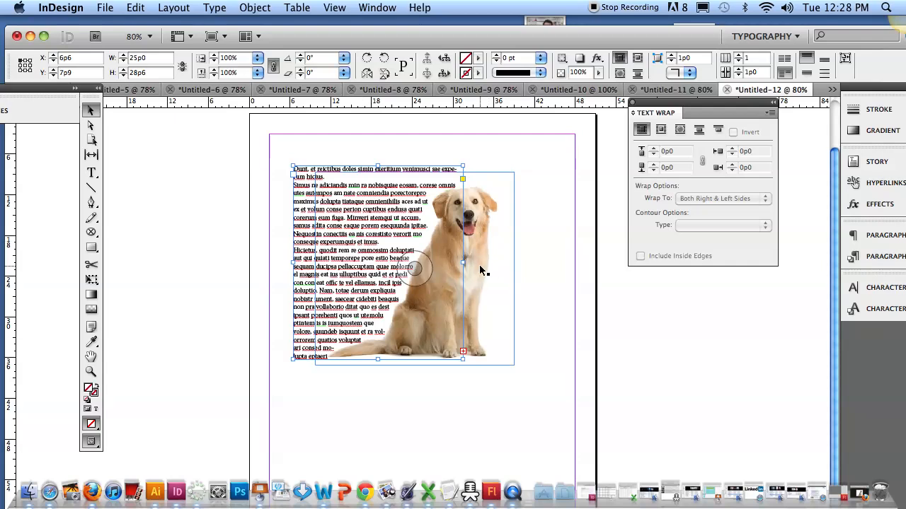
{"action": "left_click_drag", "start_coordinate": [462, 262], "coordinate": [577, 271]}
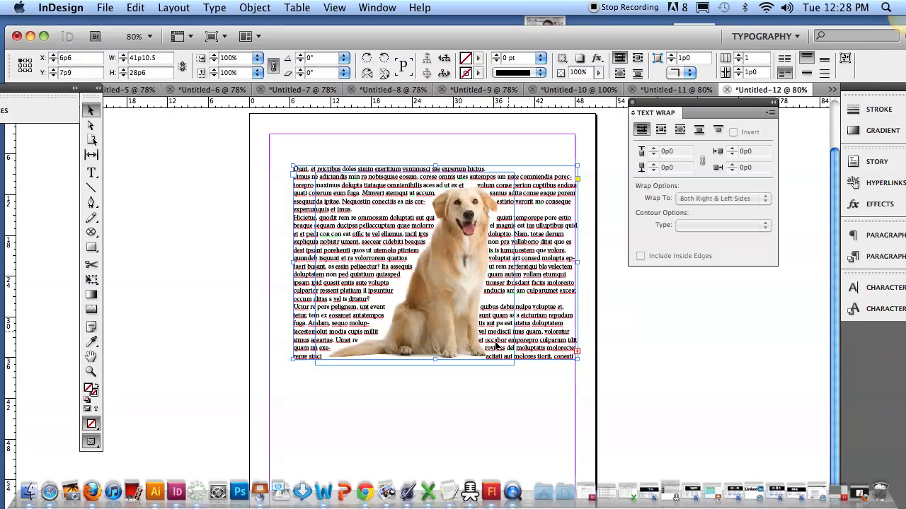
{"action": "left_click_drag", "start_coordinate": [435, 359], "coordinate": [431, 392]}
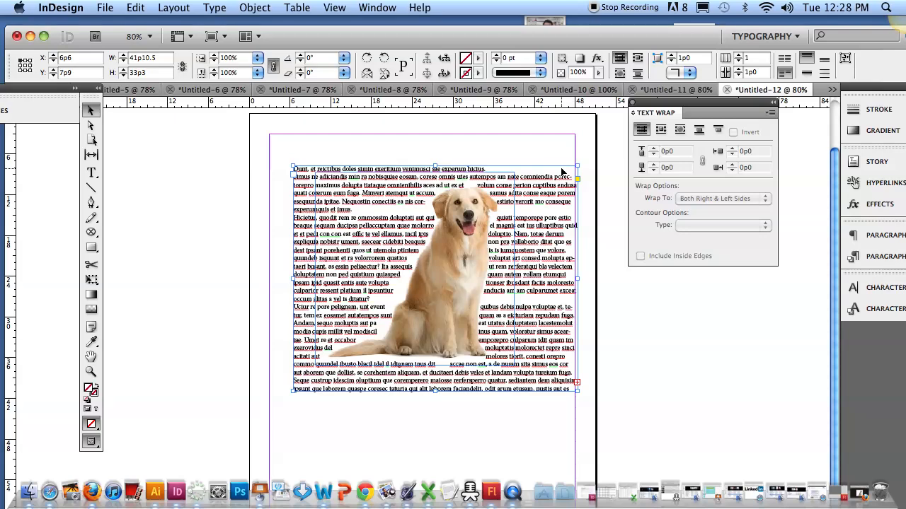
Step: Increase the text wrap offset around the dog picture to 0p8
{"action": "left_click", "coordinate": [478, 202]}
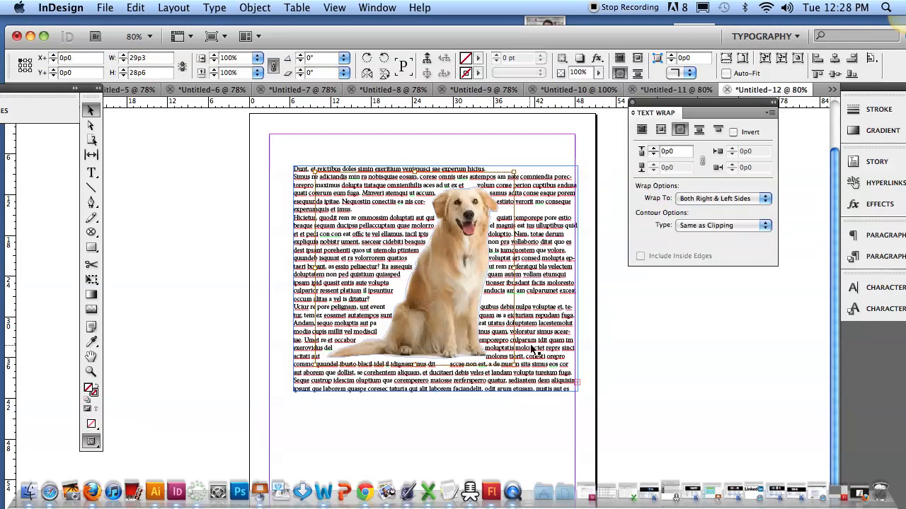
{"action": "left_click", "coordinate": [653, 152]}
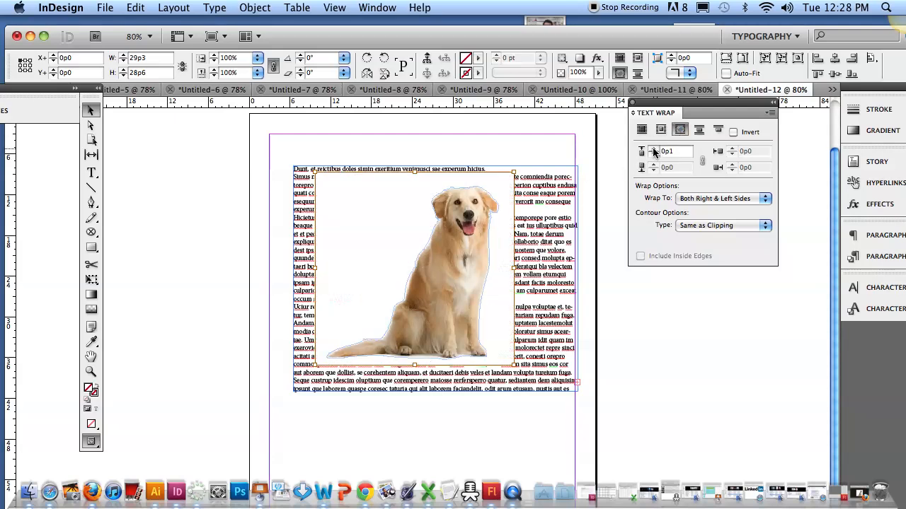
{"action": "left_click", "coordinate": [653, 152]}
{"action": "left_click", "coordinate": [653, 152]}
{"action": "left_click", "coordinate": [654, 152]}
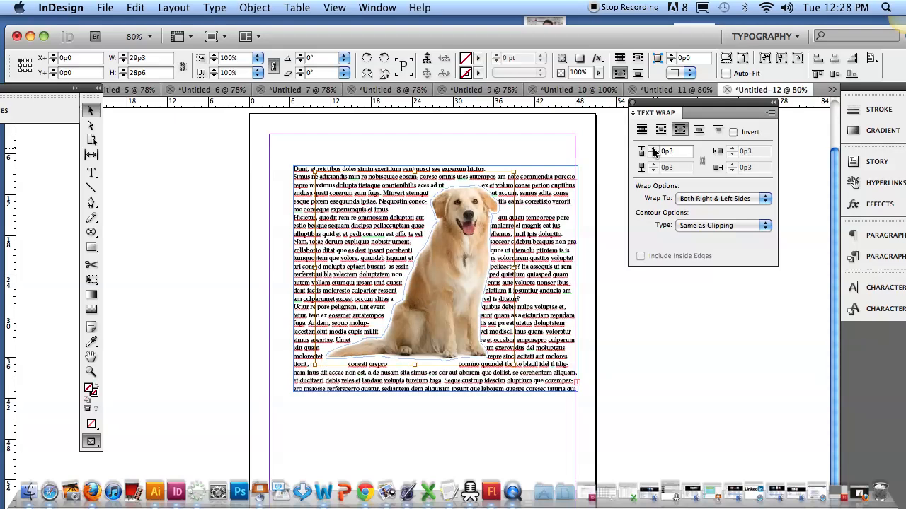
{"action": "left_click", "coordinate": [653, 153]}
{"action": "left_click", "coordinate": [653, 152]}
{"action": "left_click", "coordinate": [654, 153]}
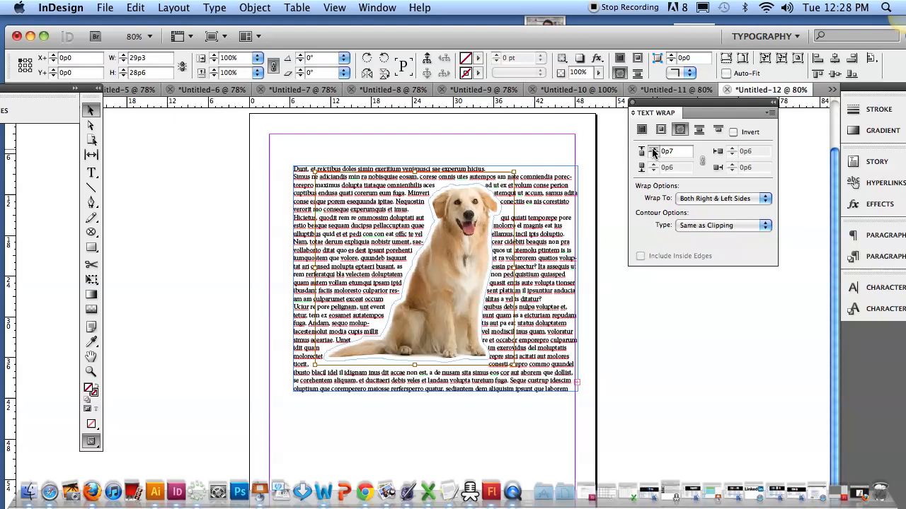
{"action": "left_click", "coordinate": [653, 152]}
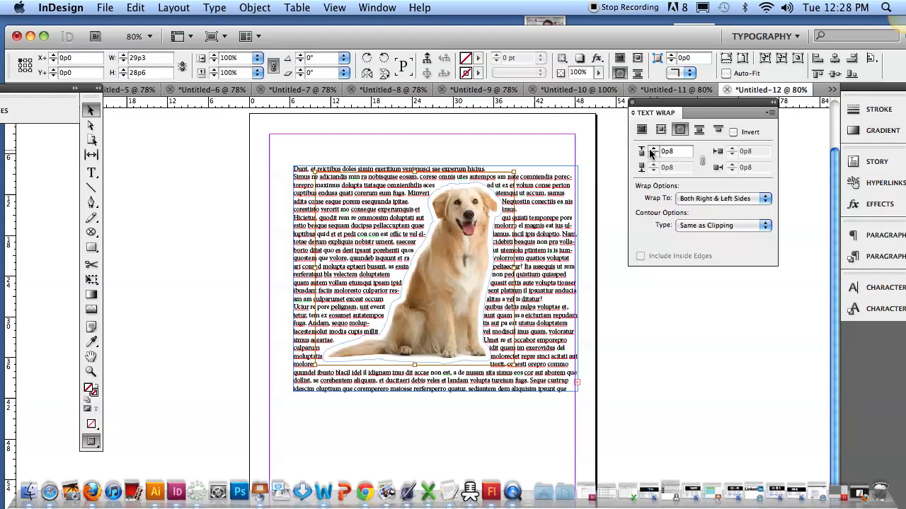
Step: Reduce the dog picture's text wrap offset to -0p10 so the text overlaps its outline
{"action": "left_click", "coordinate": [653, 155]}
{"action": "left_click", "coordinate": [653, 155]}
{"action": "left_click", "coordinate": [653, 155]}
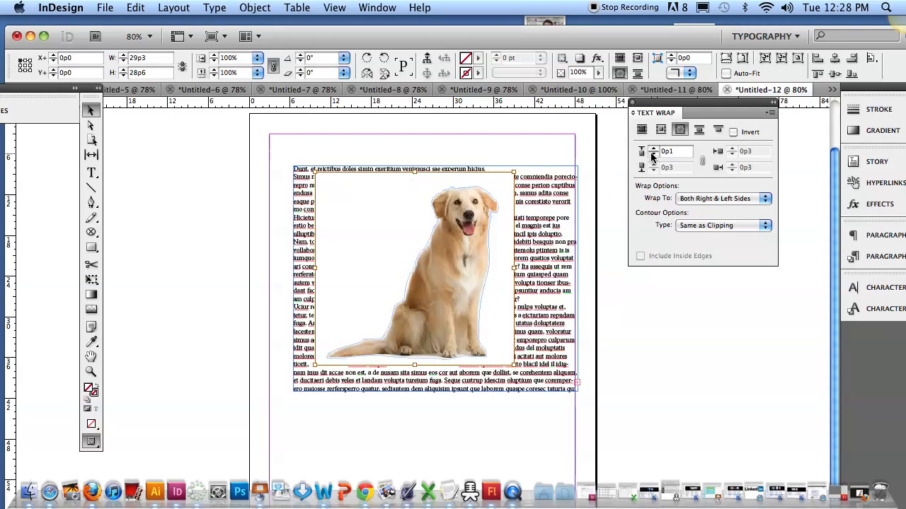
{"action": "left_click", "coordinate": [653, 155]}
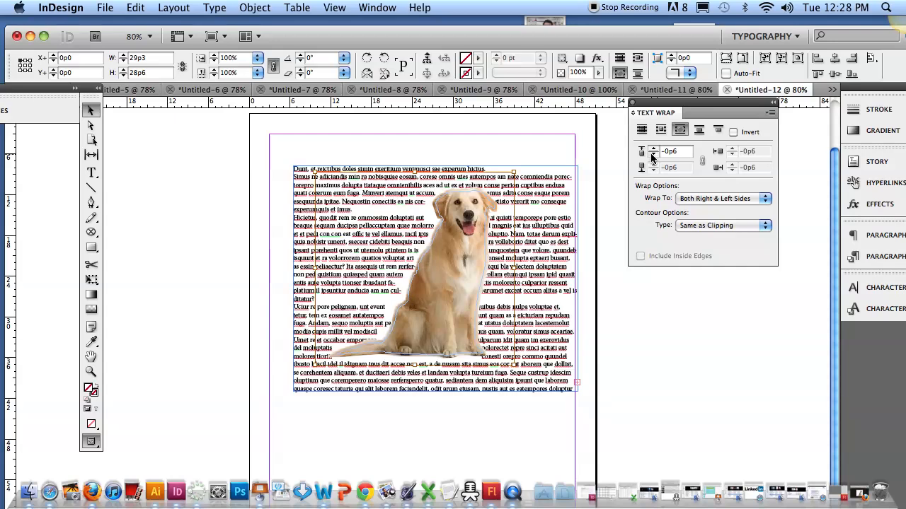
{"action": "left_click", "coordinate": [653, 155]}
{"action": "left_click", "coordinate": [653, 155]}
{"action": "left_click", "coordinate": [653, 155]}
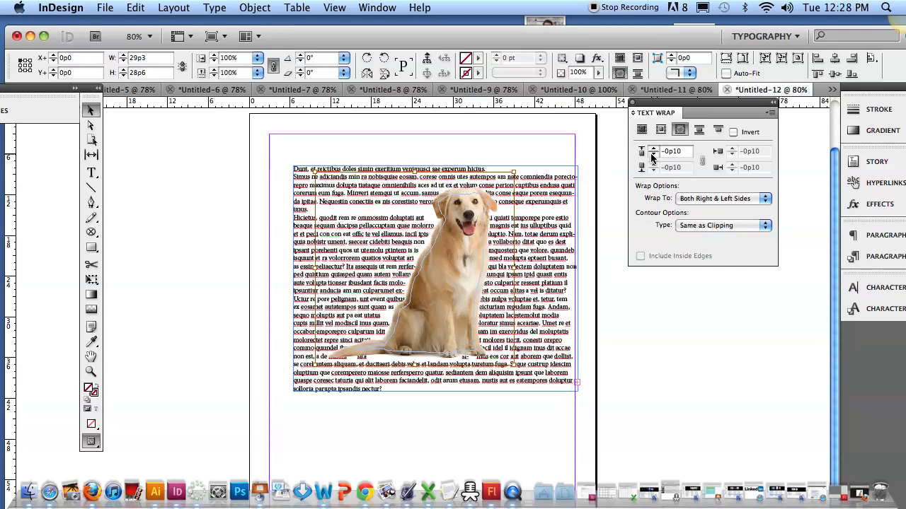
Step: Set the dog picture's text wrap offset to -0p1 so the text closely follows its outline
{"action": "left_click", "coordinate": [654, 151]}
{"action": "left_click", "coordinate": [653, 151]}
{"action": "left_click", "coordinate": [653, 151]}
{"action": "left_click", "coordinate": [653, 150]}
{"action": "left_click", "coordinate": [654, 150]}
{"action": "left_click", "coordinate": [653, 150]}
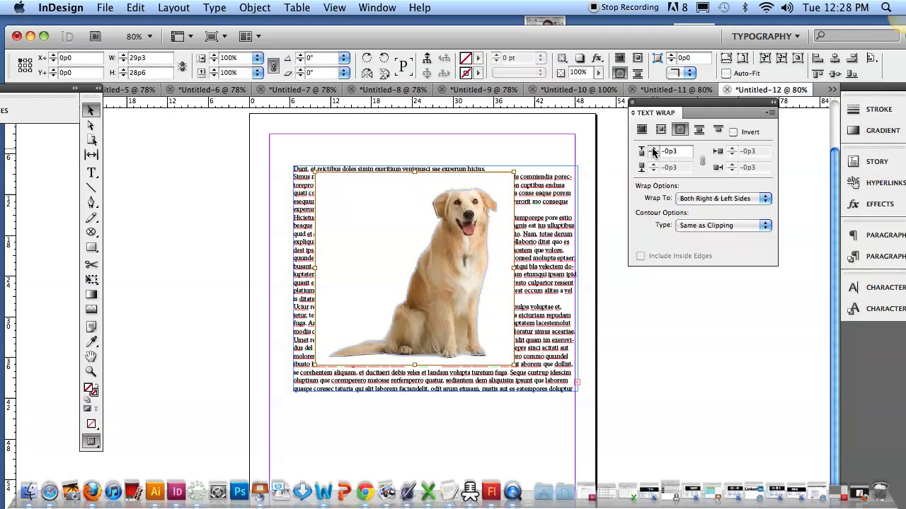
{"action": "left_click", "coordinate": [653, 151]}
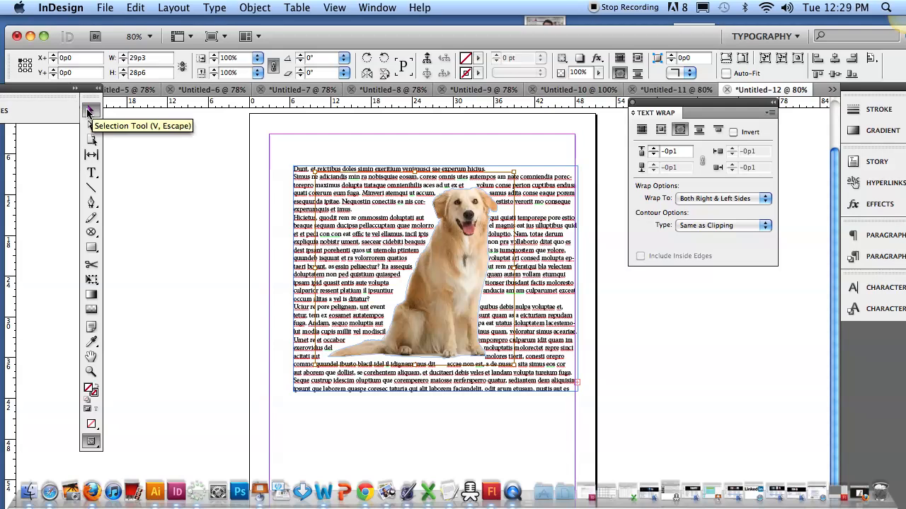
Step: Select the paragraph beside the dog's head and chest, and clear the selection
{"action": "left_click", "coordinate": [302, 219]}
{"action": "triple_click", "coordinate": [303, 219]}
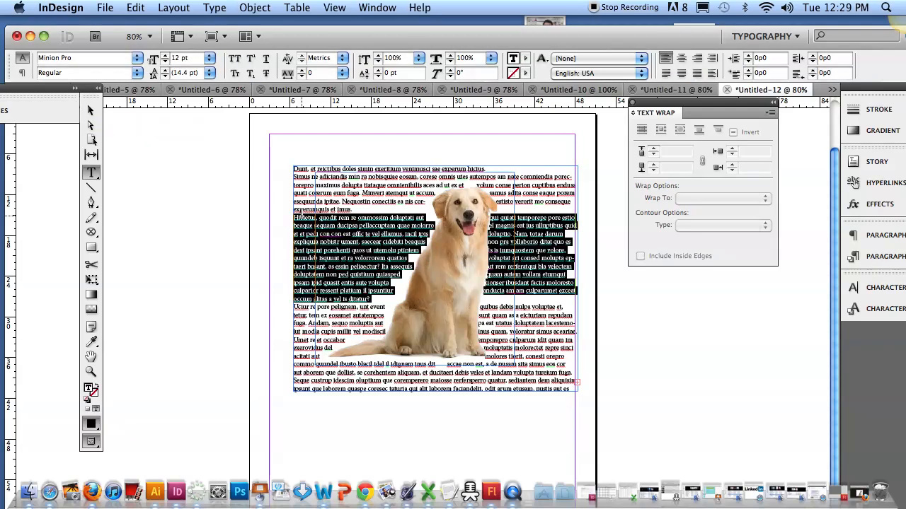
{"action": "key", "text": "Escape"}
{"action": "left_click", "coordinate": [182, 131]}
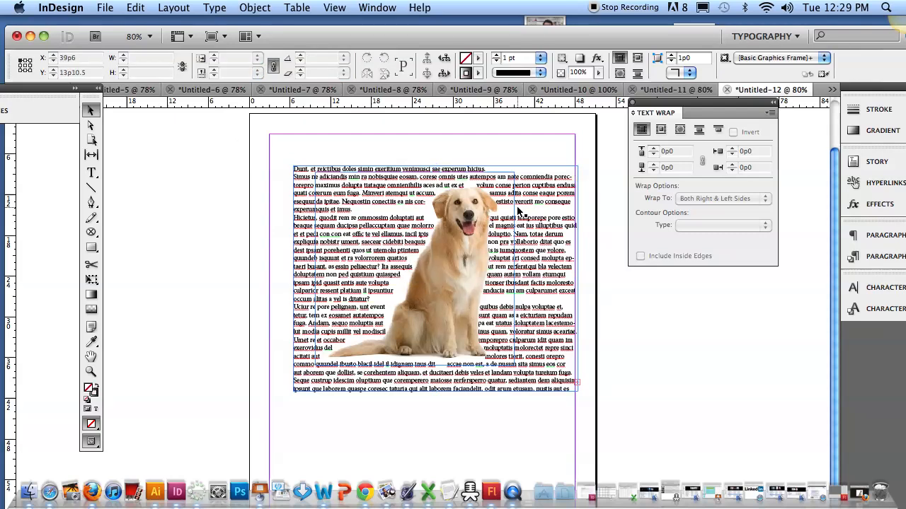